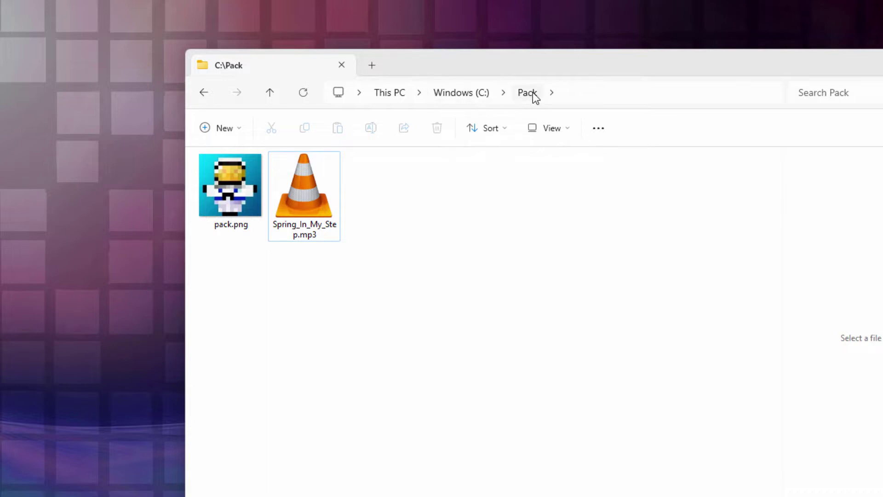
Select Spring_In_My_Step.mp3 in the C:\Pack folder beside pack.png
left_click(314, 195)
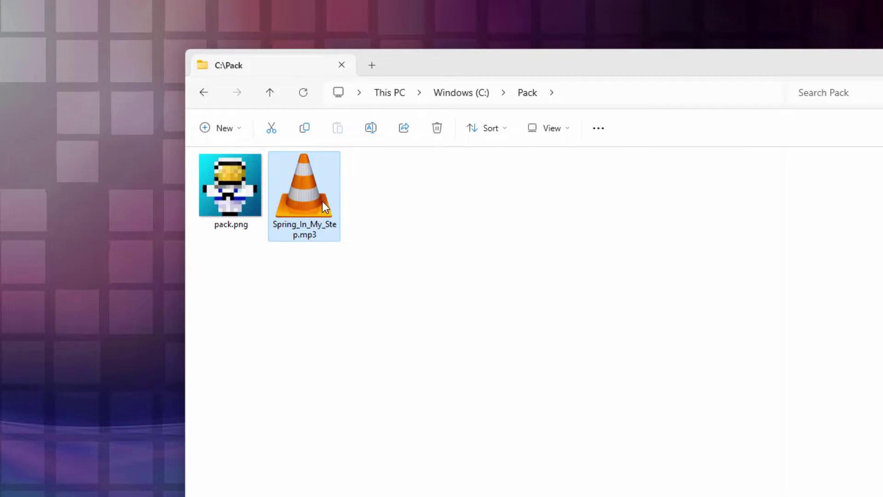
double_click(303, 192)
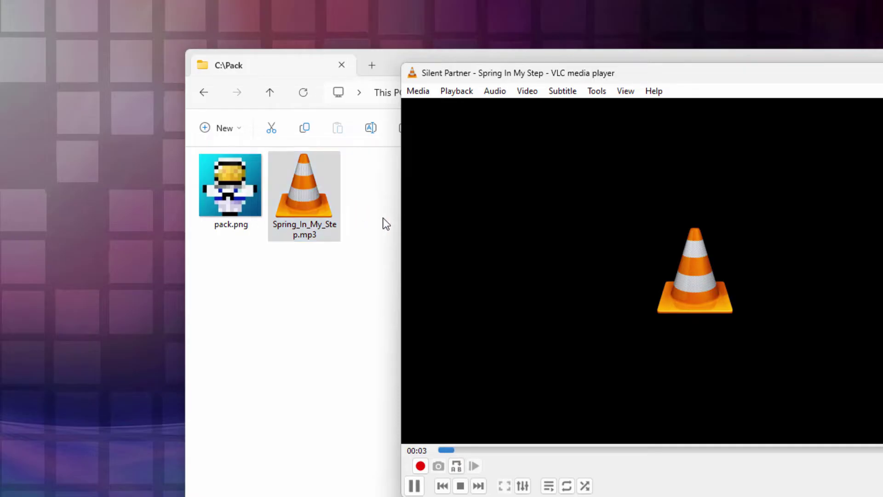
left_click(416, 487)
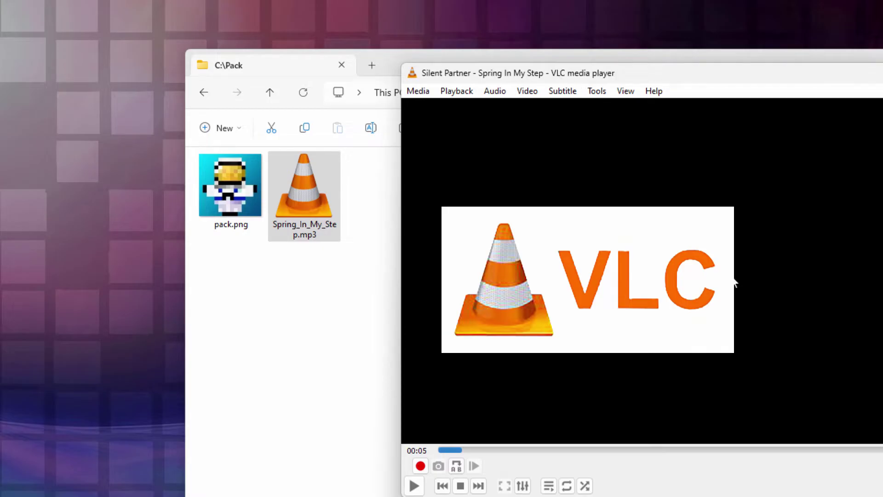
key("ctrl+q")
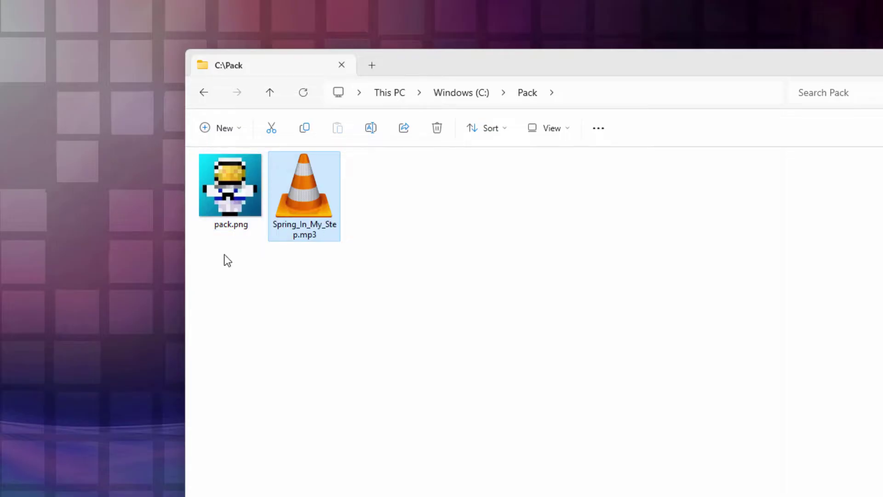
Check pack.png's details, then bring up the Minecraft Launcher's Java Edition Play page
mouse_move(233, 179)
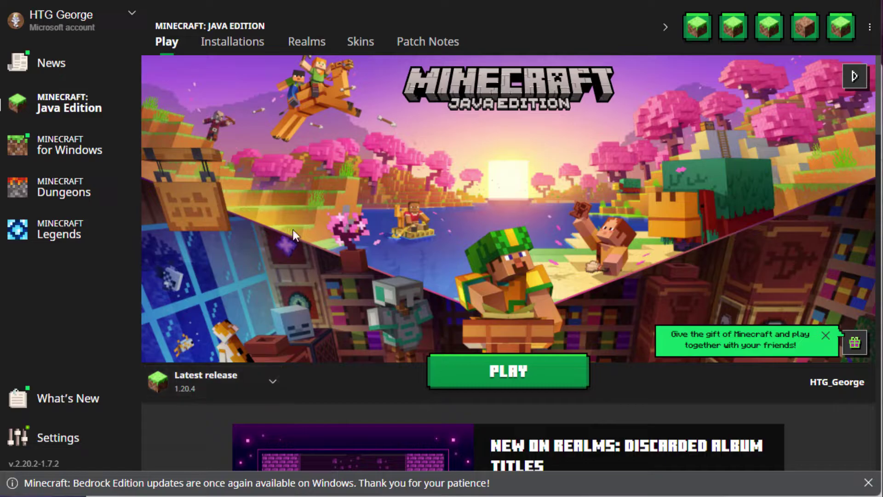
Open the Latest release installation's .minecraft folder from the launcher's Installations list
left_click(242, 43)
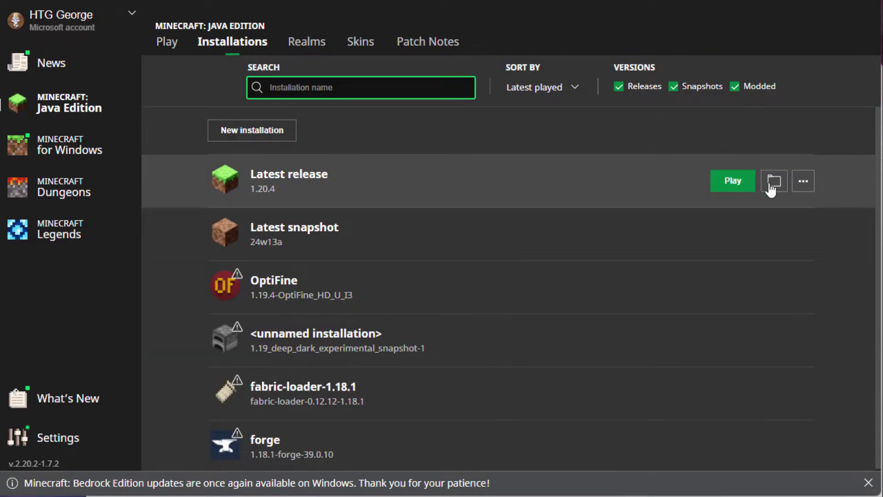
left_click(774, 183)
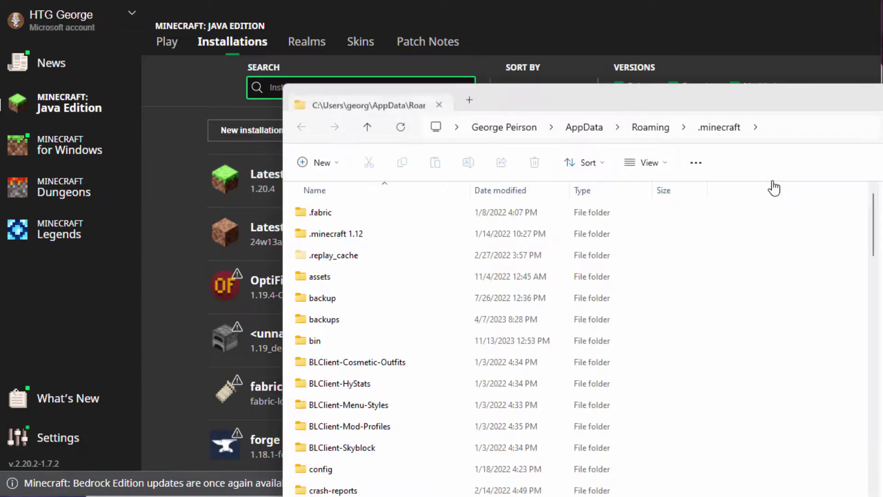
left_click_drag(665, 106, 582, 62)
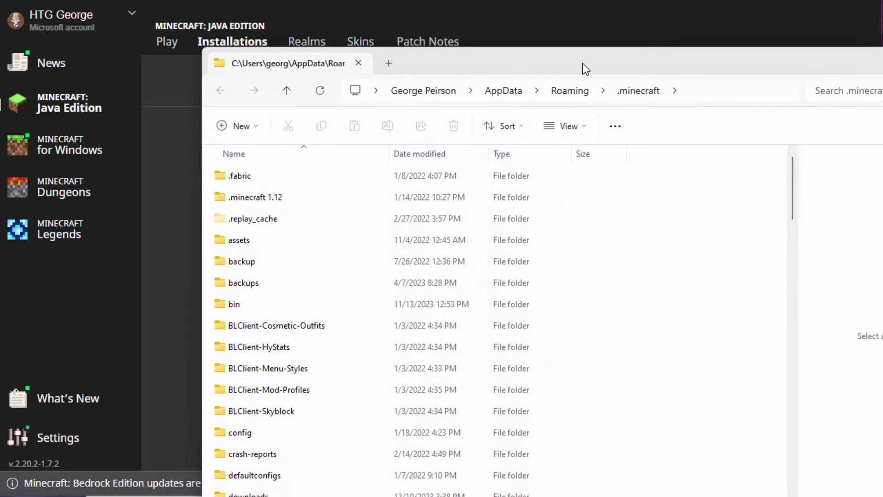
Navigate into .minecraft\versions\1.20.4 to show 1.20.4.jar and 1.20.4.json
scroll(333, 270, "down", 8)
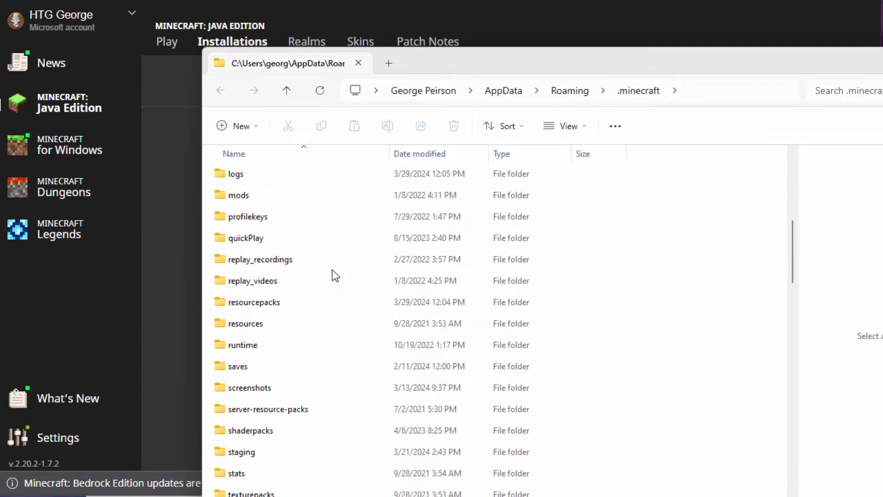
scroll(332, 276, "down", 2)
left_click(228, 239)
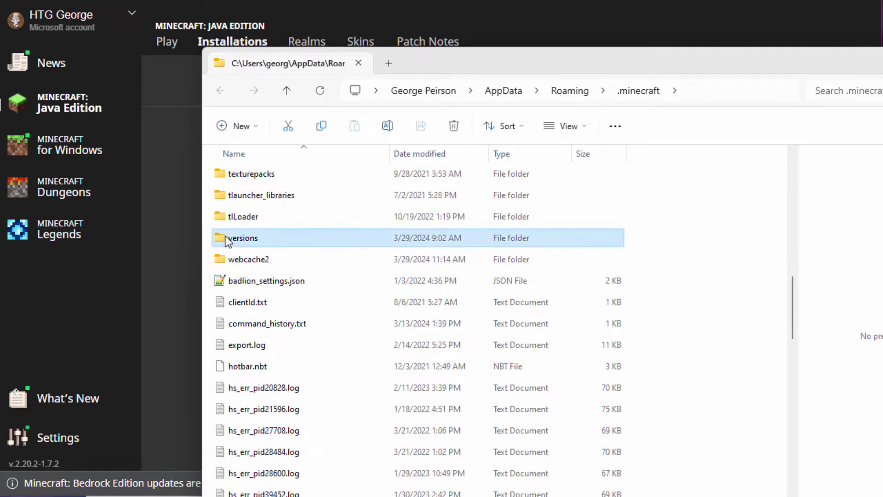
double_click(226, 240)
scroll(290, 262, "down", 10)
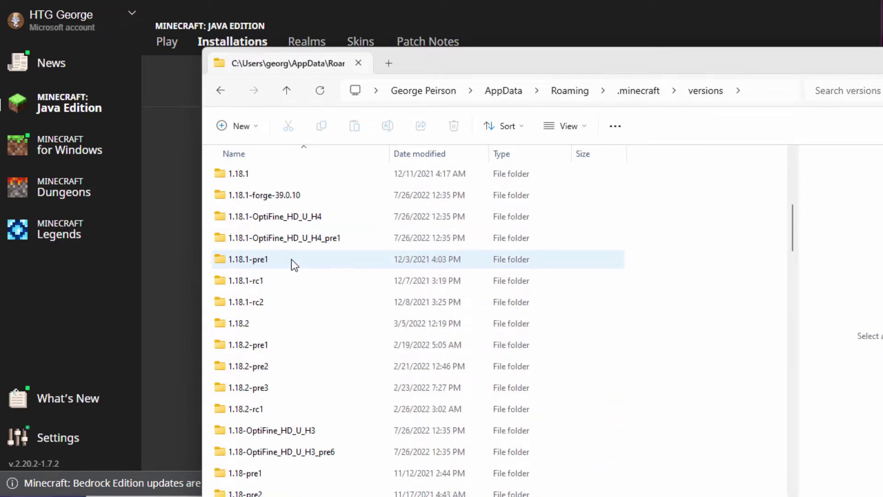
scroll(293, 264, "down", 15)
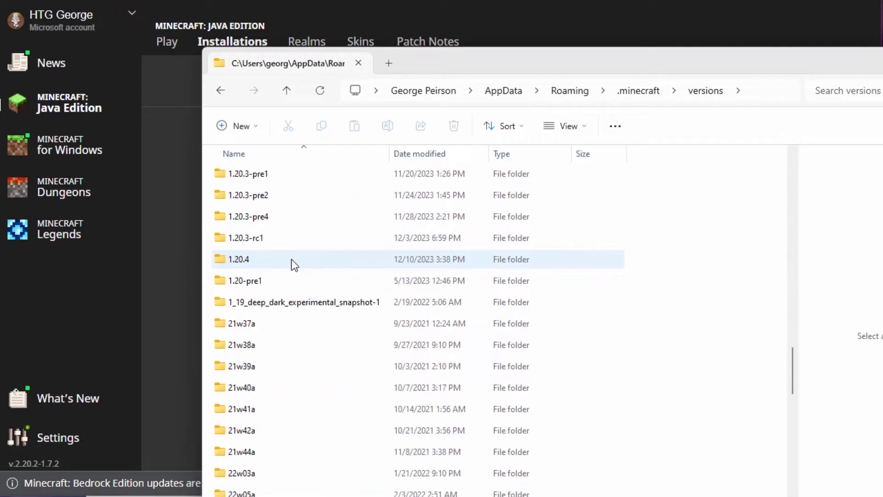
left_click(217, 263)
scroll(253, 265, "up", 2)
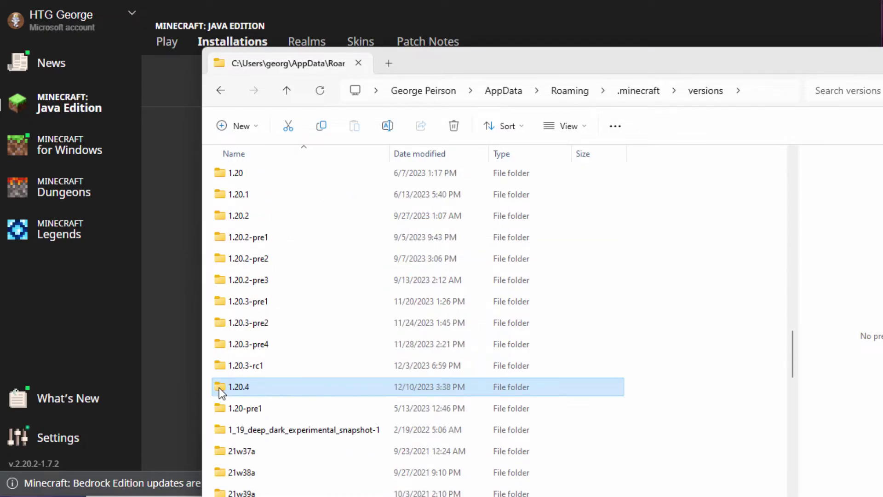
double_click(219, 387)
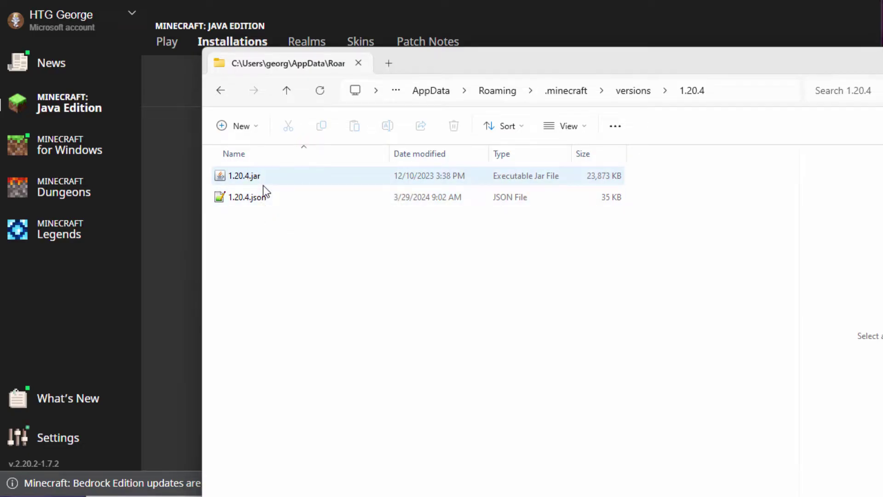
Look over the View options without changing anything, then select 1.20.4.jar
left_click(572, 129)
mouse_move(575, 383)
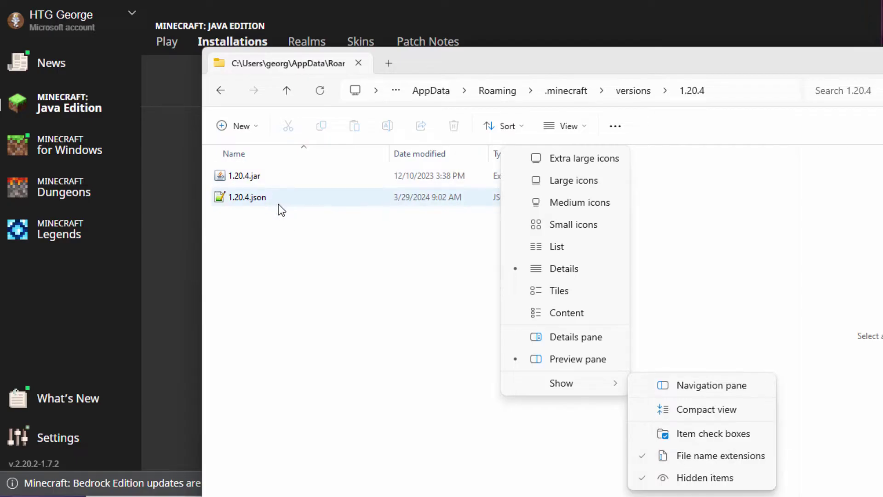
left_click(280, 240)
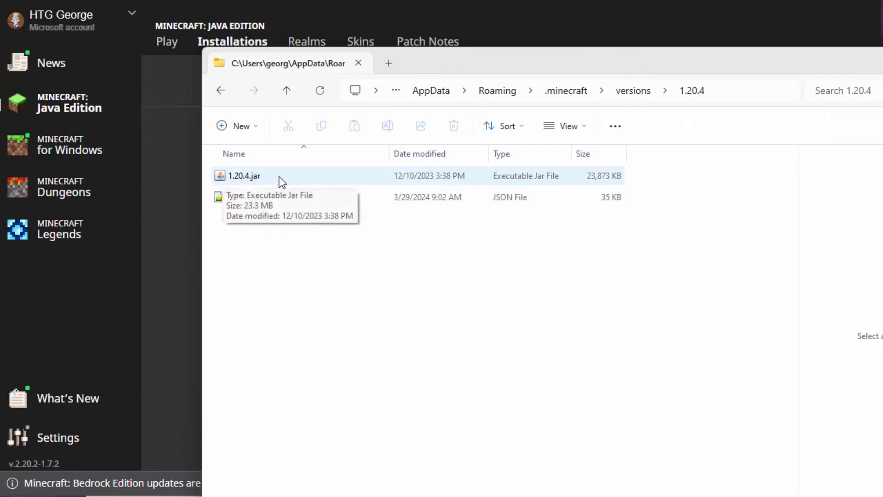
left_click(226, 177)
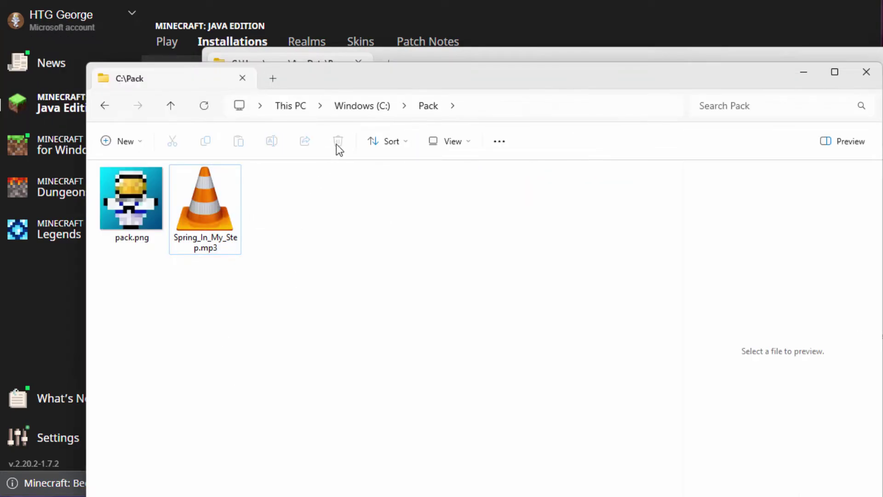
Copy 1.20.4.jar from the 1.20.4 folder into C:\Pack
left_click_drag(249, 184, 85, 371)
left_click(127, 381)
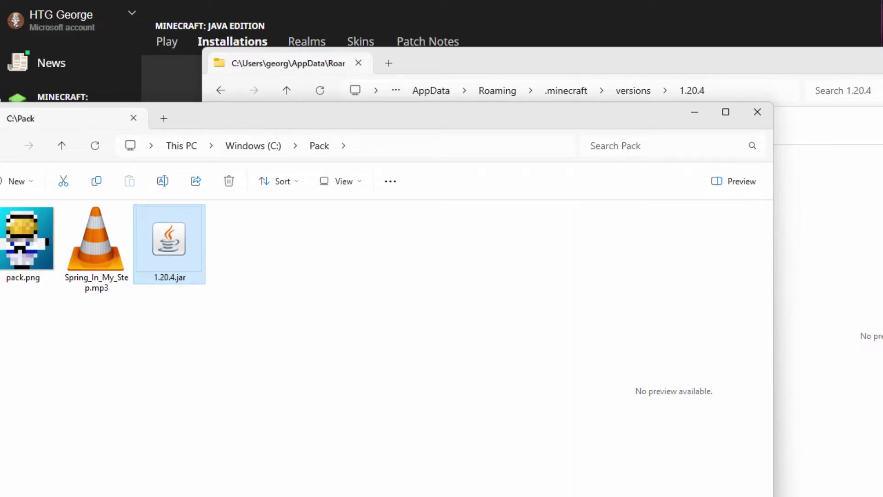
left_click_drag(504, 101, 567, 57)
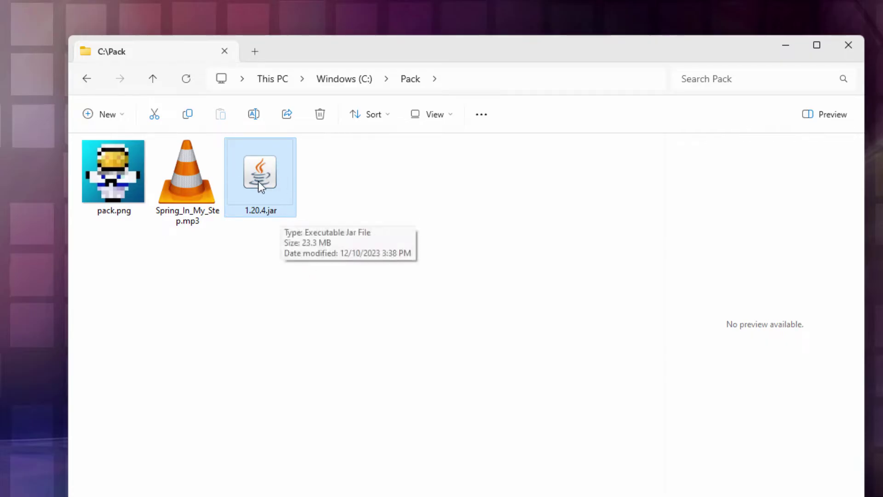
Rename the copied 1.20.4.jar to 1.20.4.zip, accepting the extension-change warning
left_click(276, 210)
left_click(280, 212)
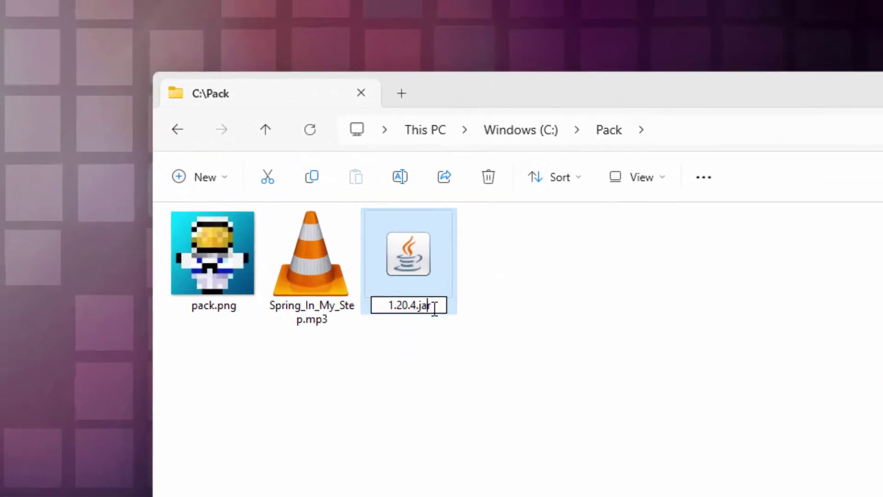
left_click(436, 307)
key("BackSpace")
key("BackSpace")
key("BackSpace")
type("zip")
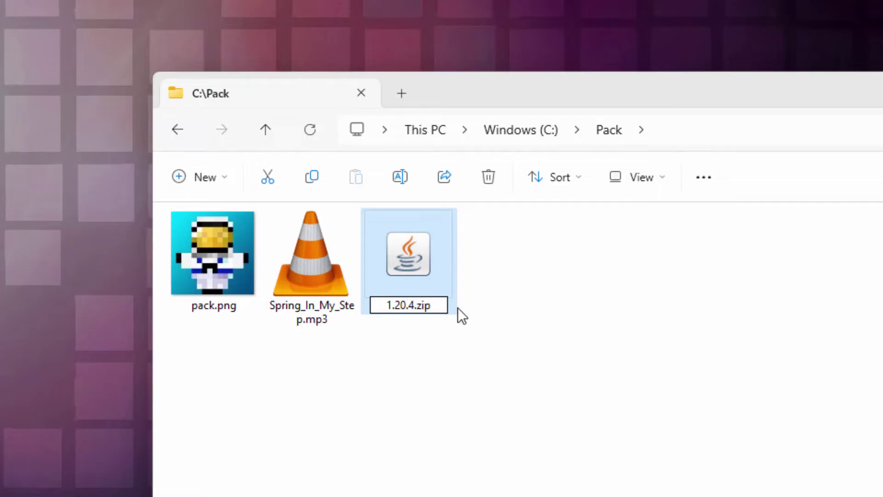
key("Return")
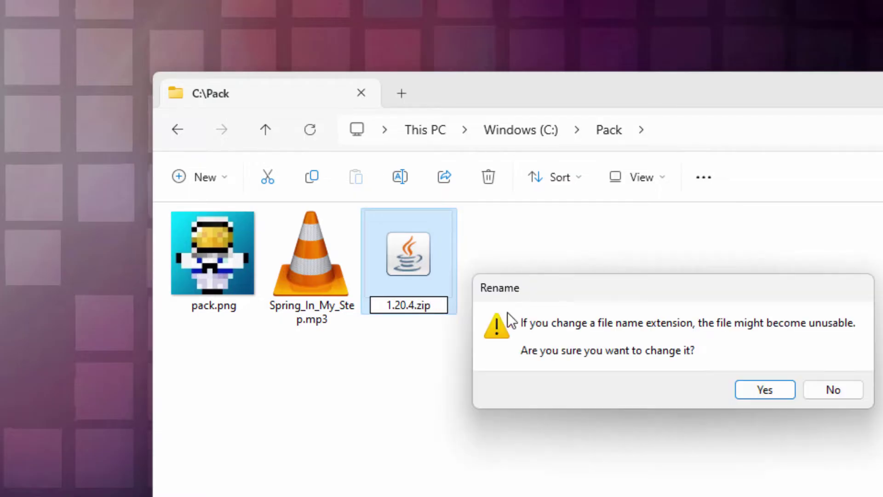
left_click(766, 390)
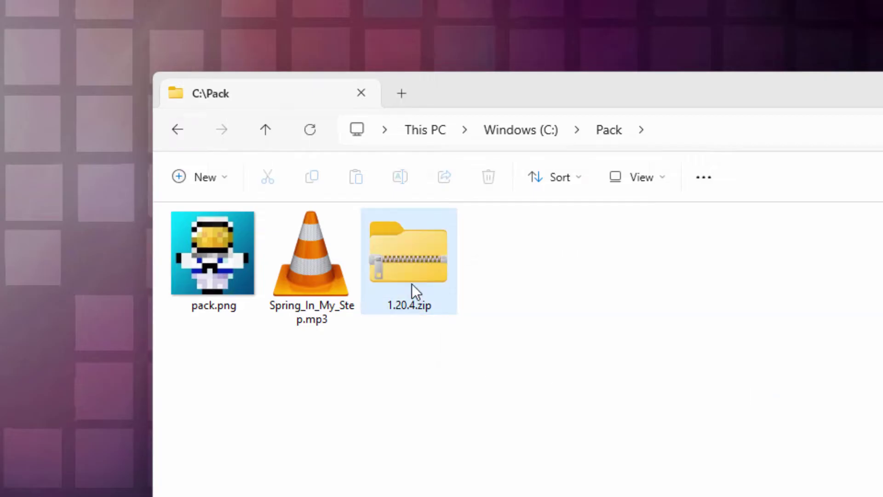
Open 1.20.4.zip in a new window beside C:\Pack and browse its files, selecting pack.png
right_click(407, 253)
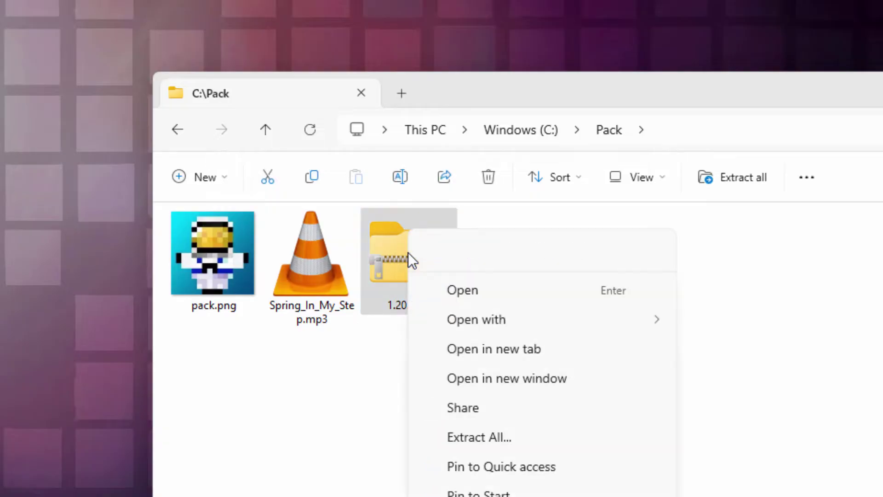
left_click(571, 378)
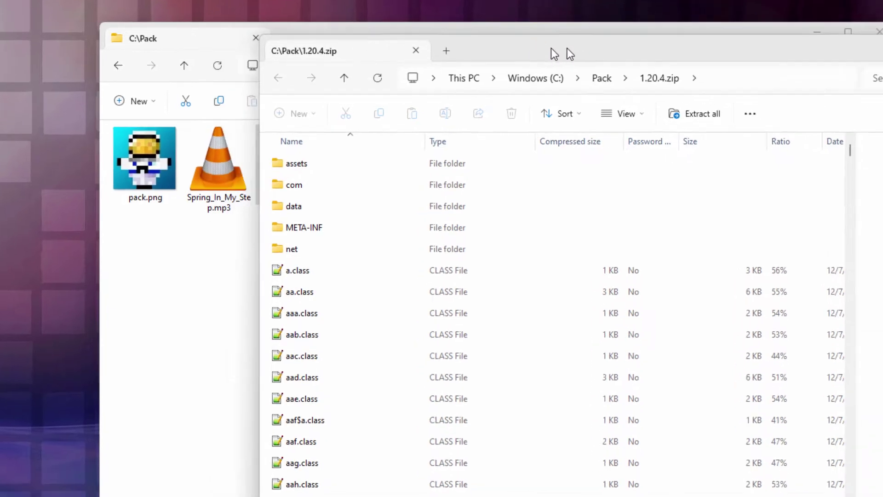
left_click_drag(571, 54, 632, 0)
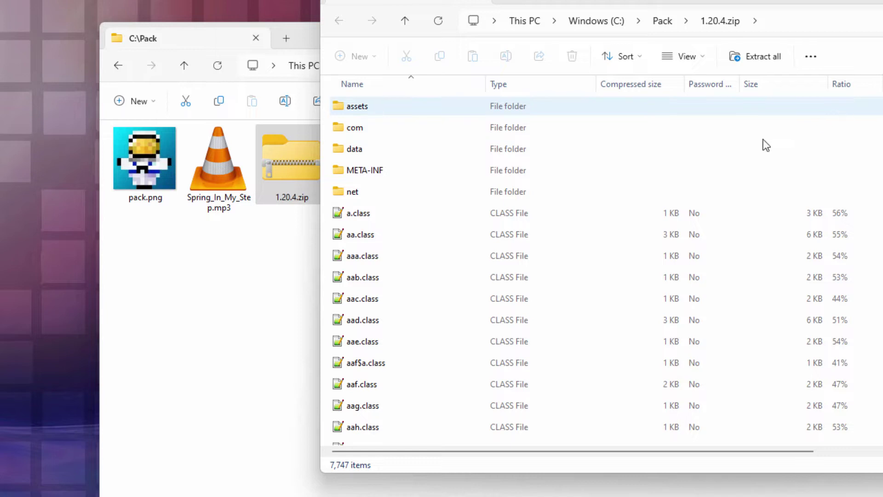
scroll(589, 269, "down", 20)
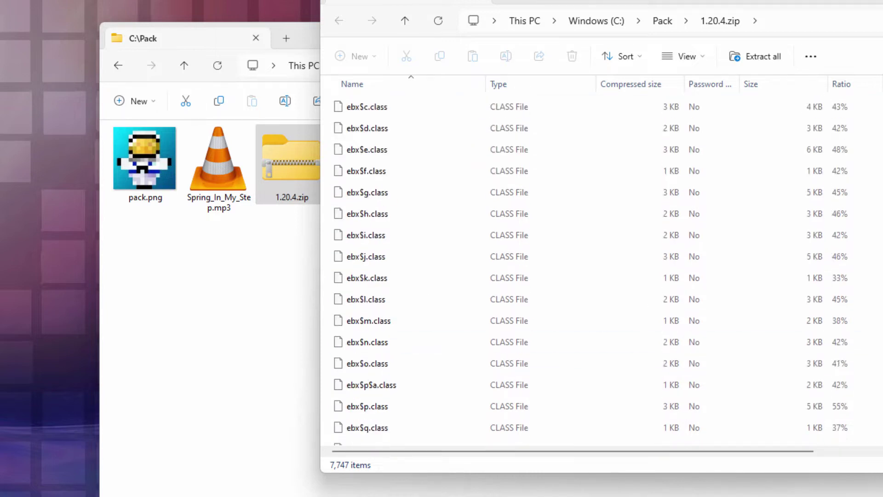
scroll(591, 270, "down", 20)
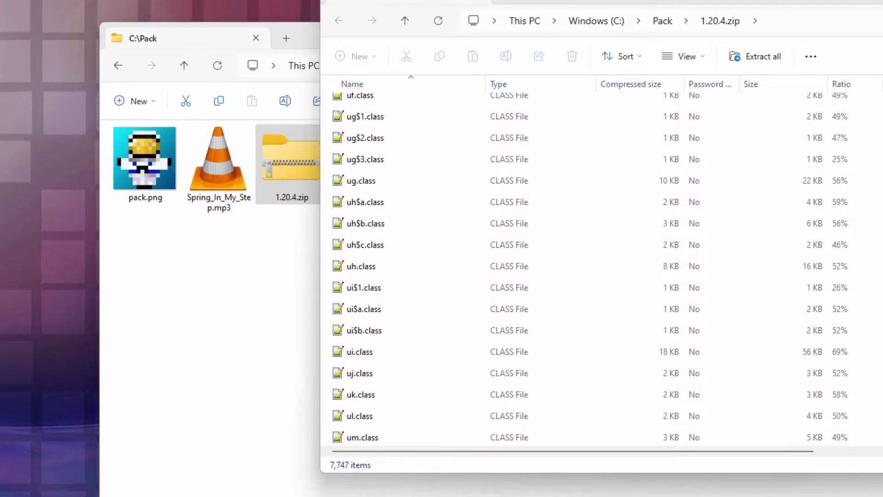
scroll(700, 306, "up", 20)
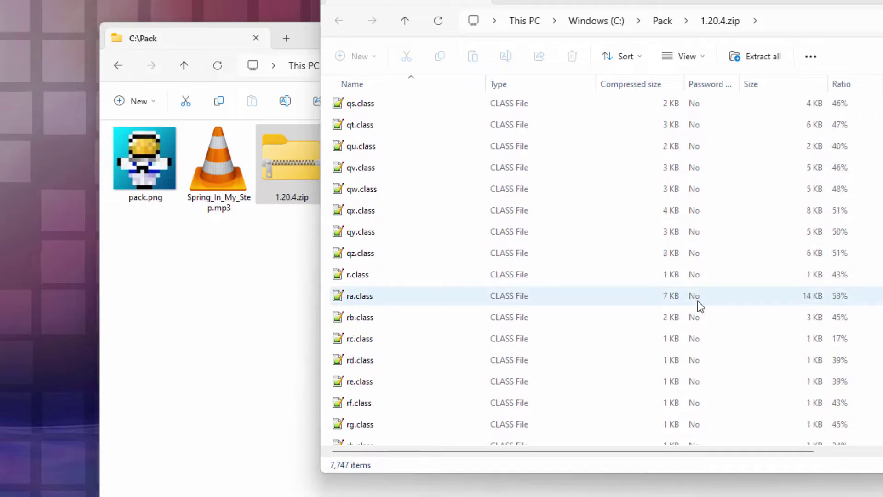
scroll(700, 306, "up", 4)
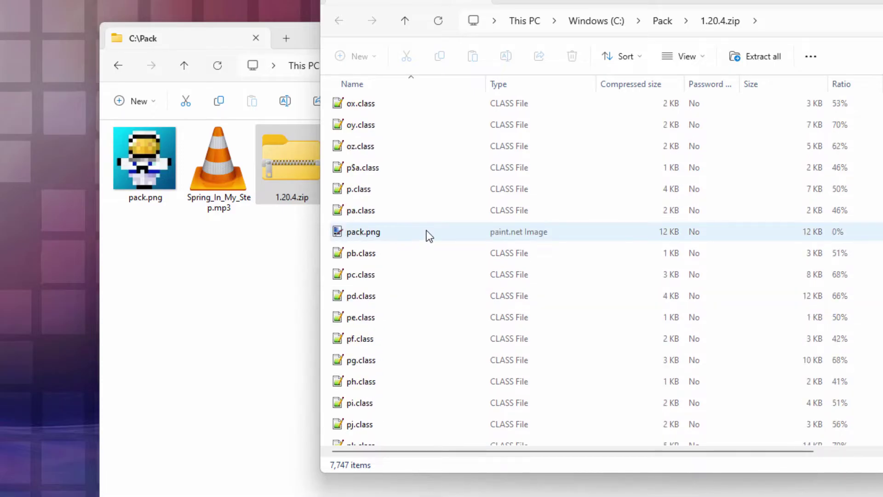
left_click(377, 237)
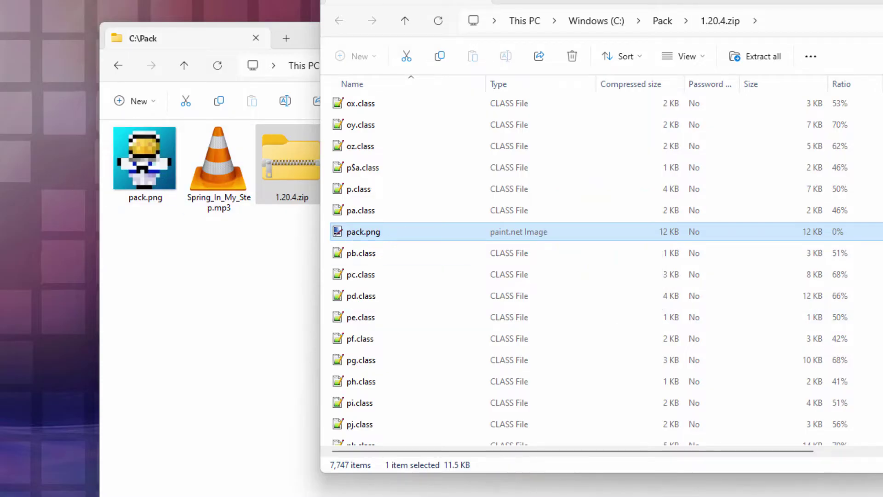
scroll(377, 141, "up", 20)
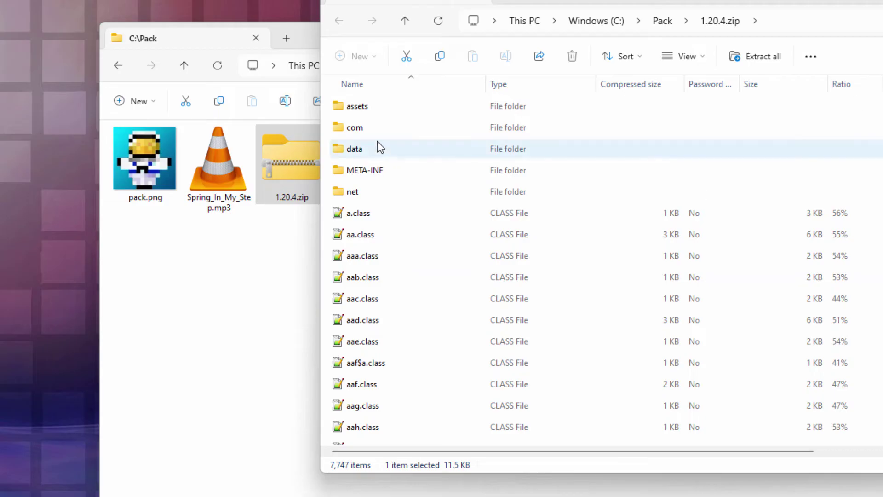
Open assets\minecraft inside the zip and peek into the lang folder
double_click(340, 105)
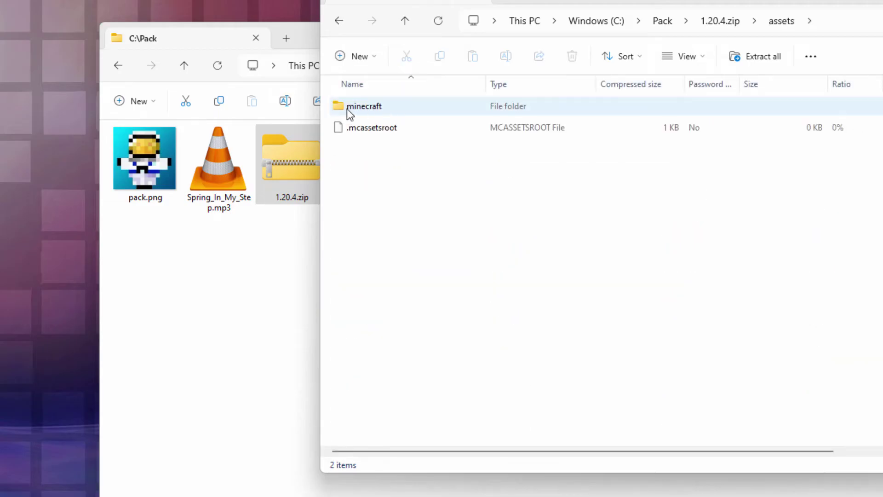
double_click(341, 105)
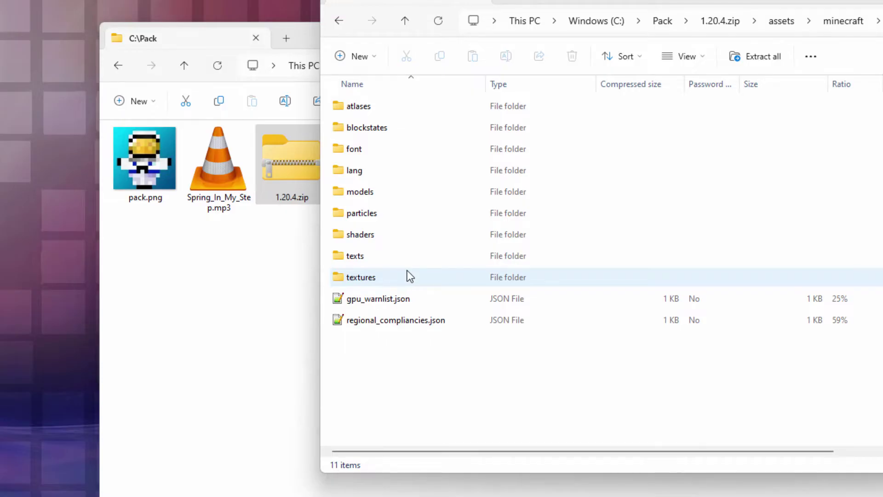
double_click(346, 170)
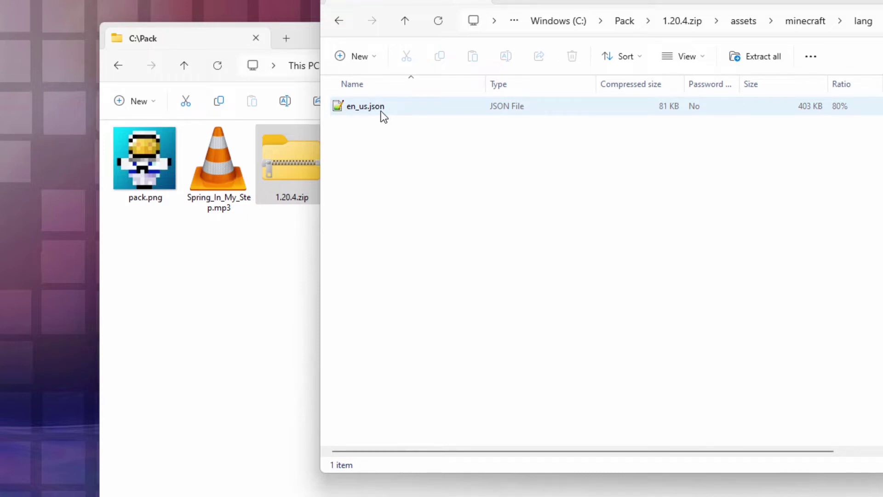
key("alt+Left")
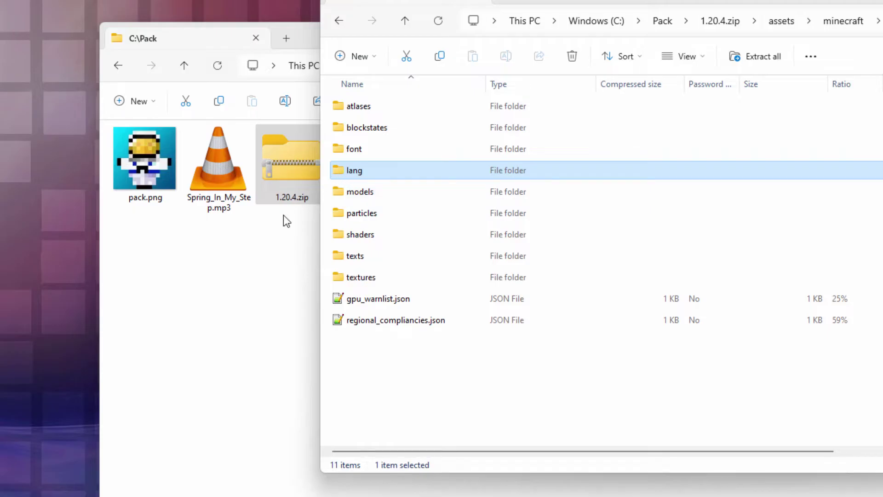
Copy the lang folder into C:\Pack, then open the textures folder
left_click_drag(330, 182, 169, 296)
left_click(187, 306)
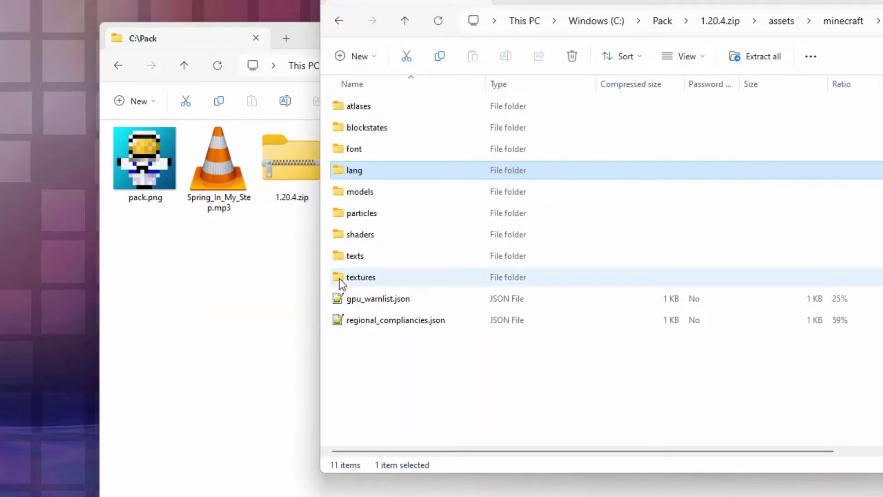
double_click(340, 278)
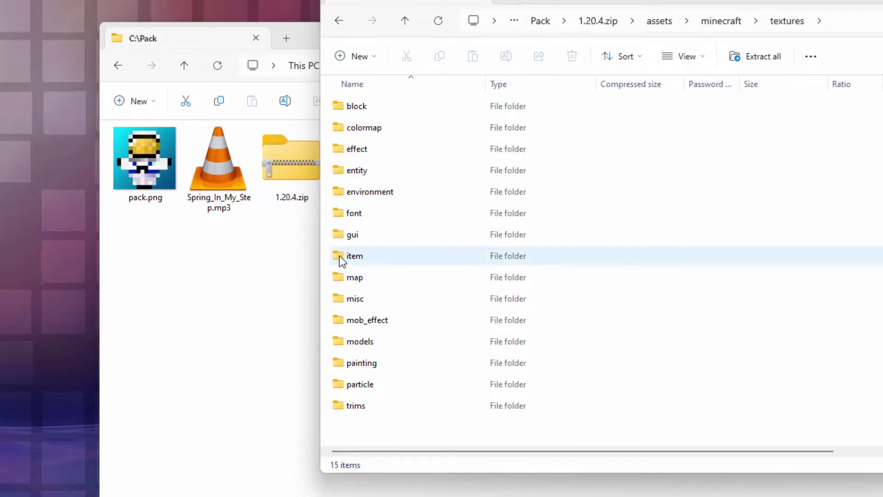